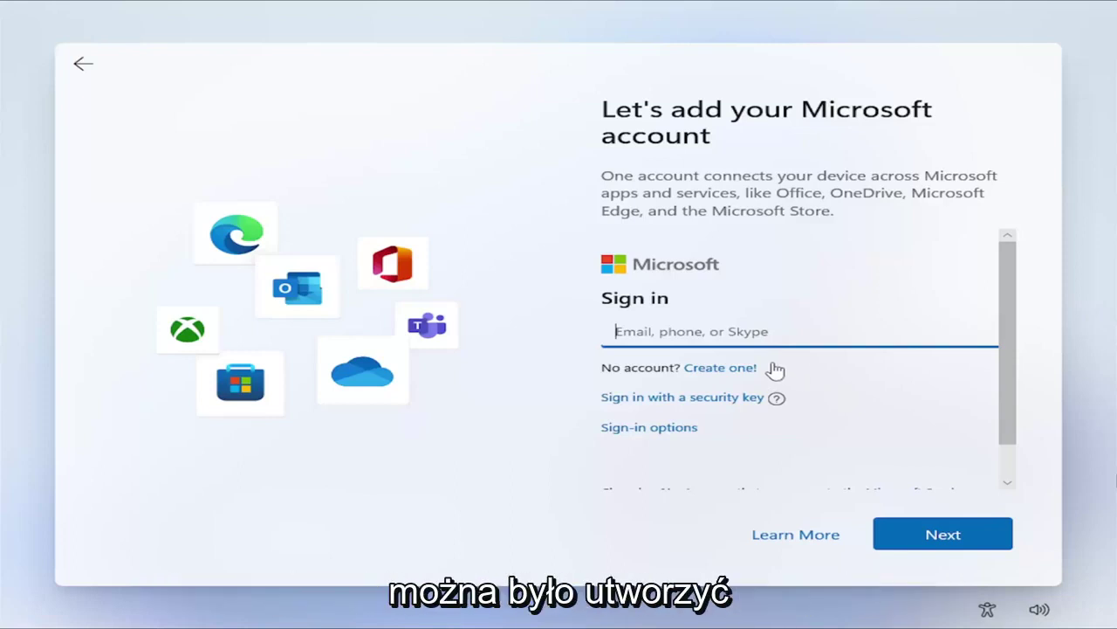
Show the Sign-in options, which list only security-key sign-in and forgotten-username recovery
scroll(643, 395, down, 1)
click(648, 393)
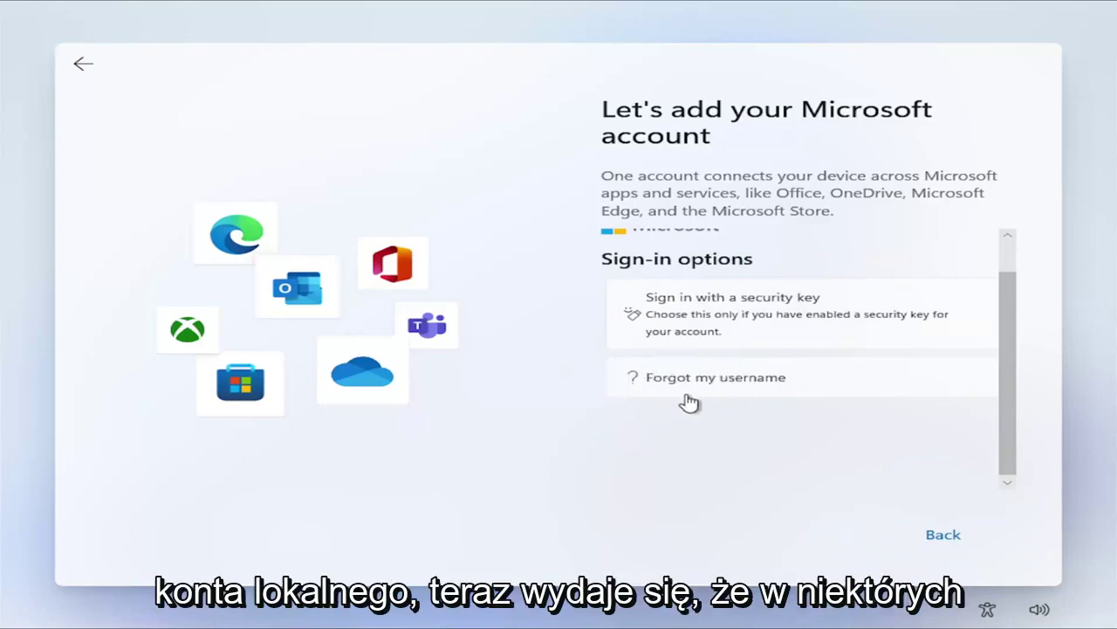
scroll(690, 402, up, 1)
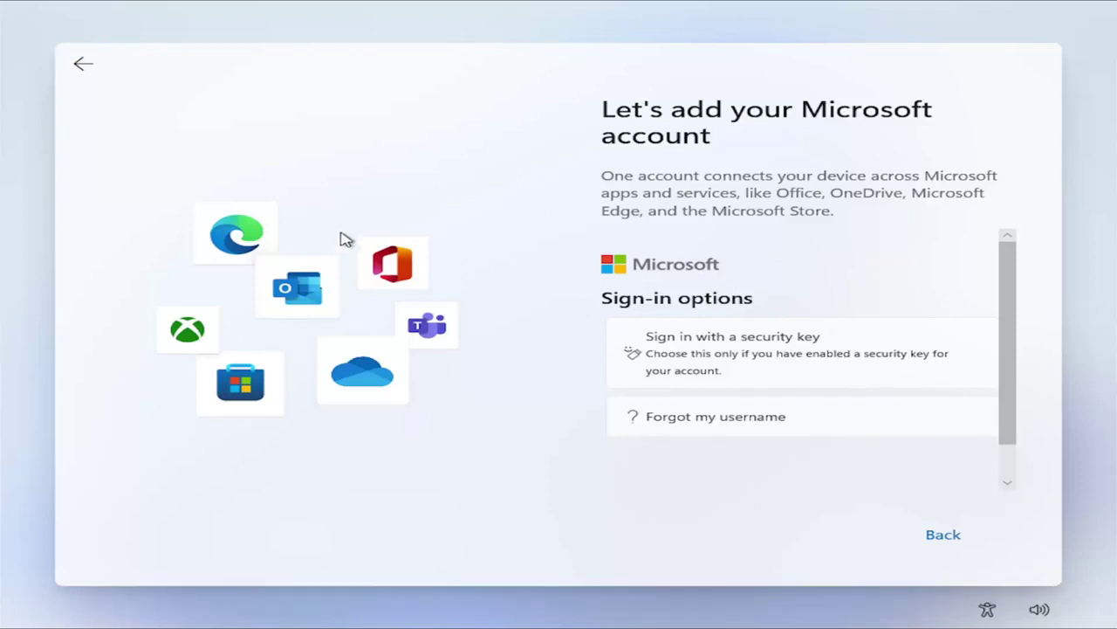
Return from Sign-in options to the 'Let's add your Microsoft account' page
click(83, 66)
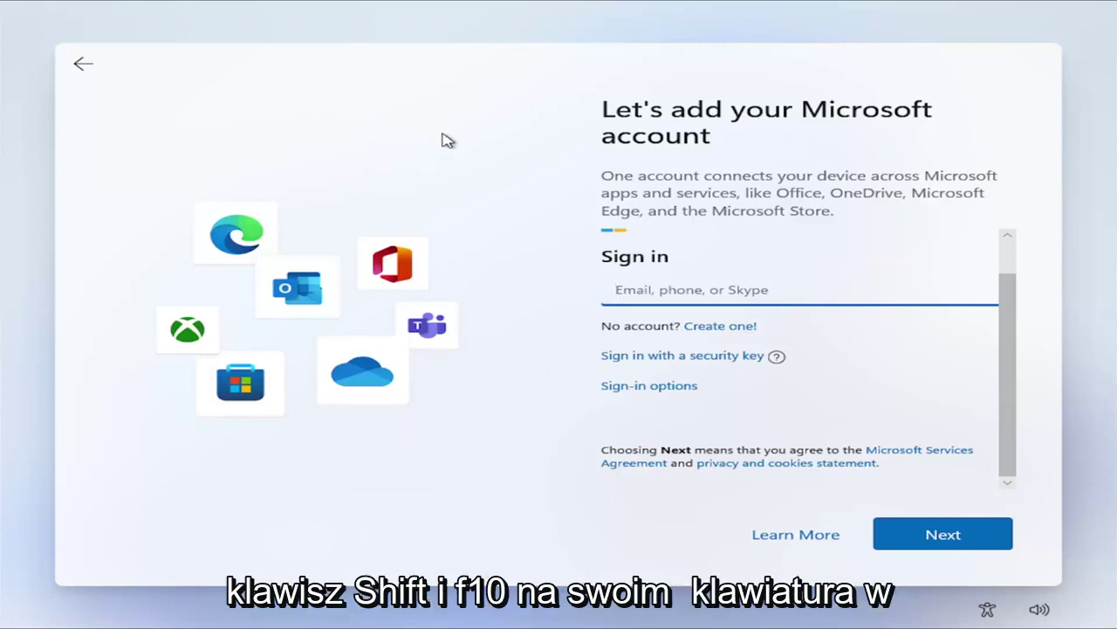
Bring up an administrator Command Prompt over setup with Shift+F10 and enter oobe\bypassnro
key(shift+F10)
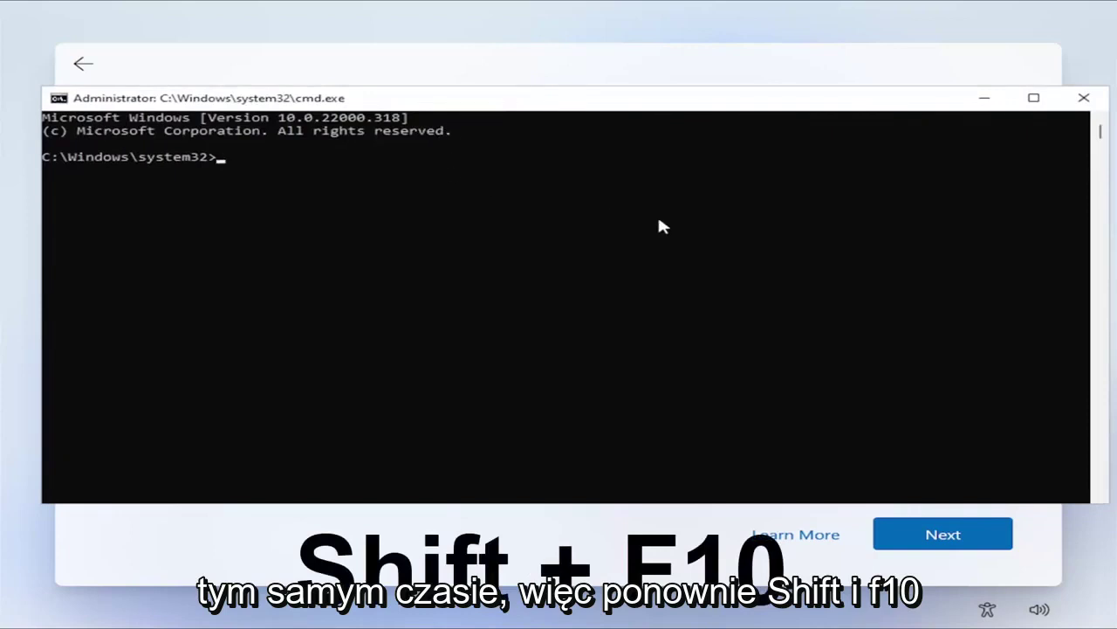
text(oobe)
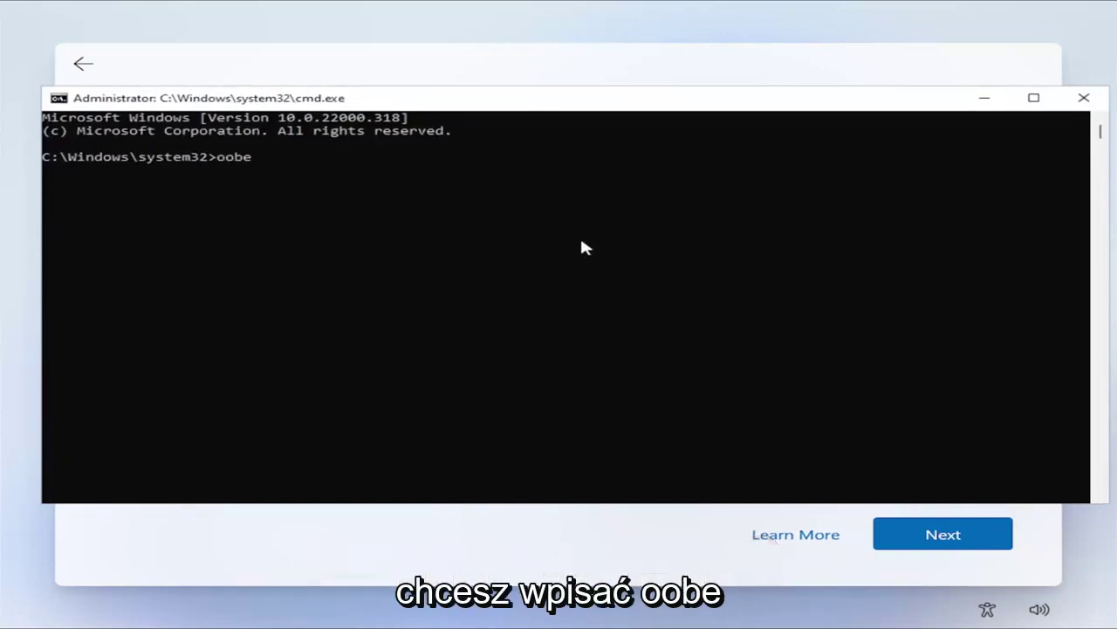
text(\bypass)
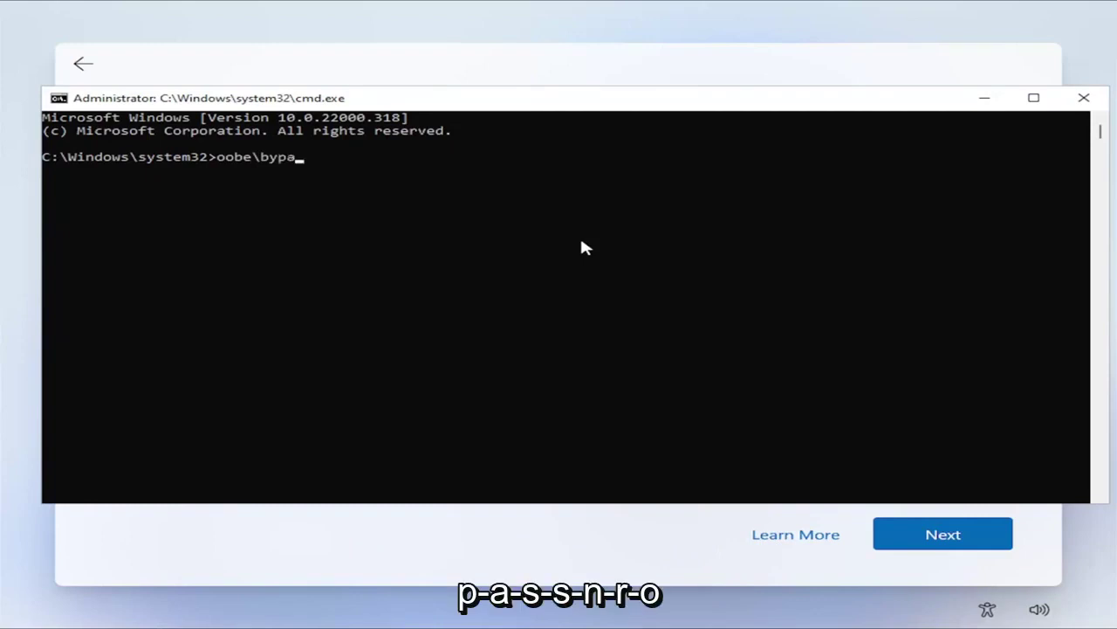
text(nro)
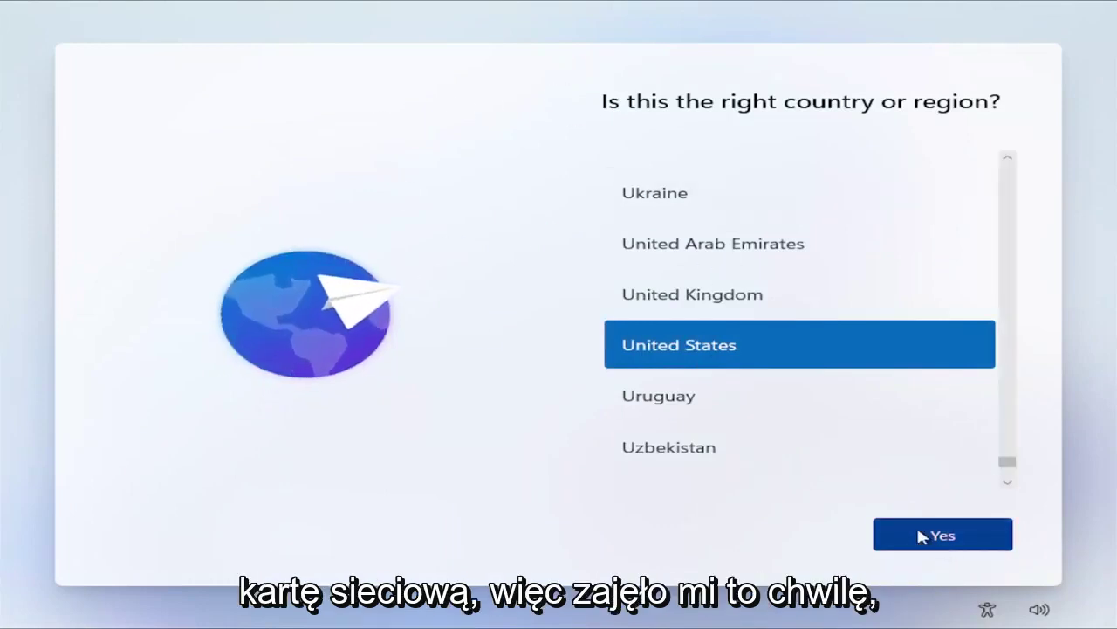
Confirm United States and the US keyboard layout, skipping a second layout
click(970, 539)
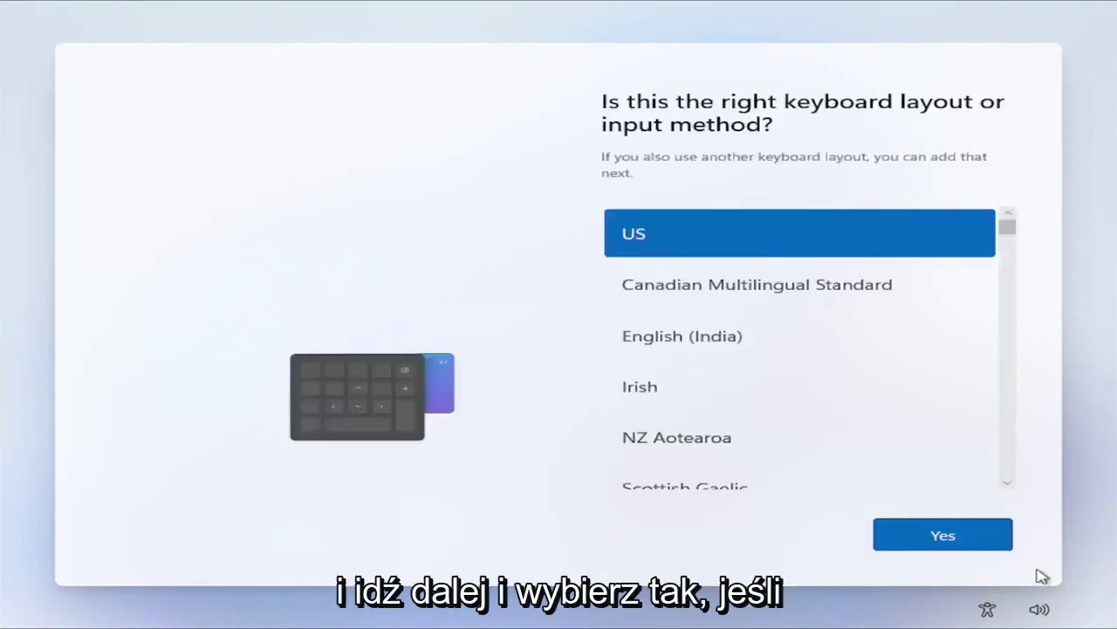
click(934, 536)
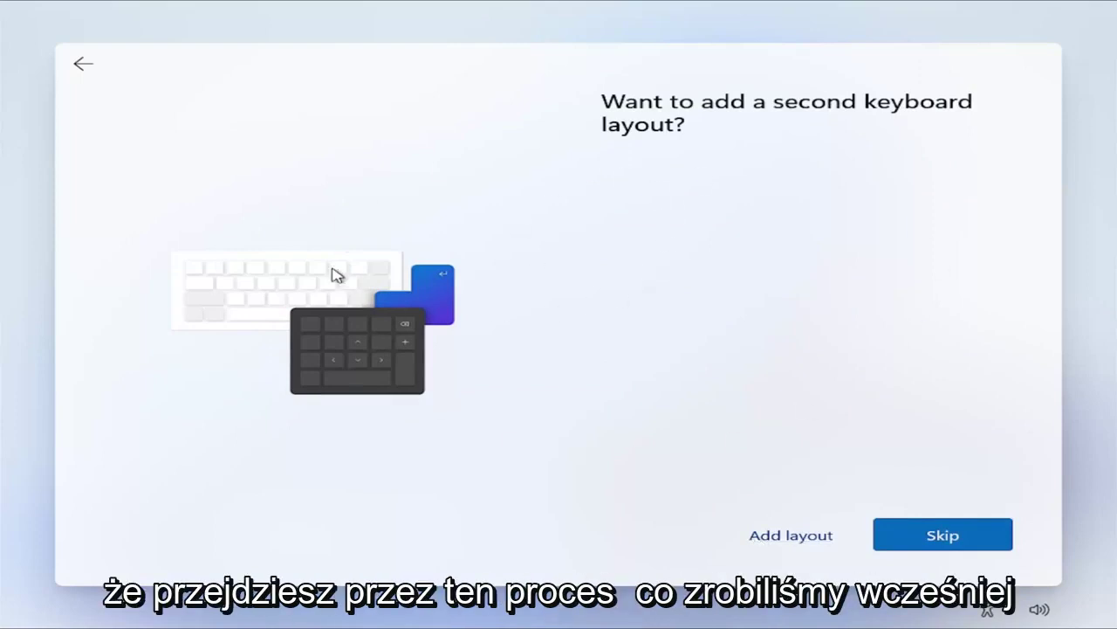
click(813, 535)
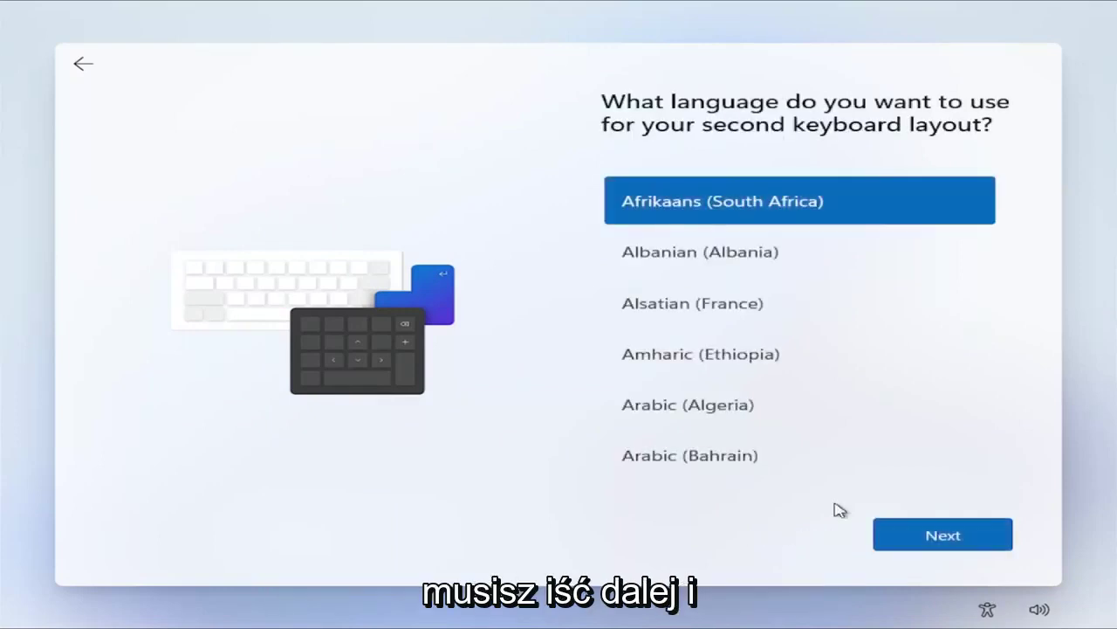
click(83, 64)
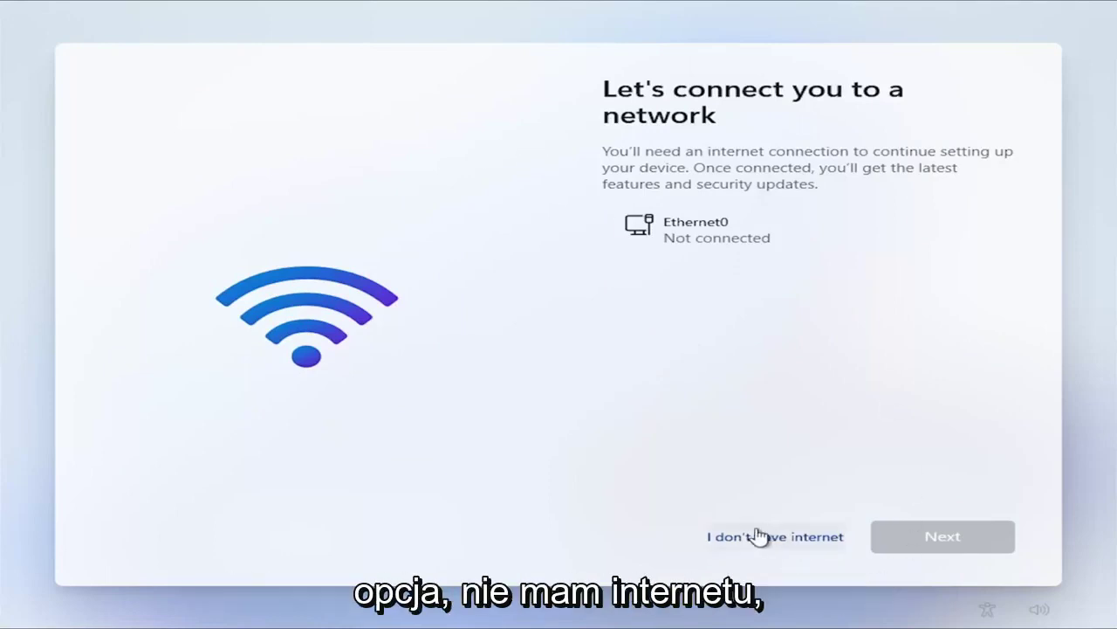
Choose 'I don't have internet', then try 'Continue with limited setup'
click(794, 543)
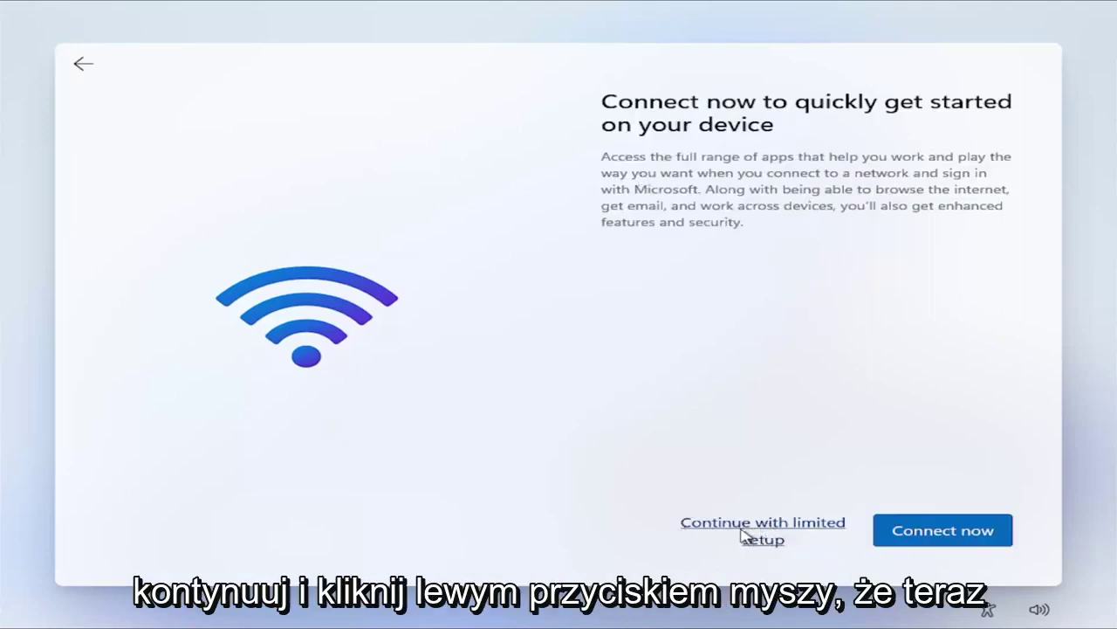
click(744, 534)
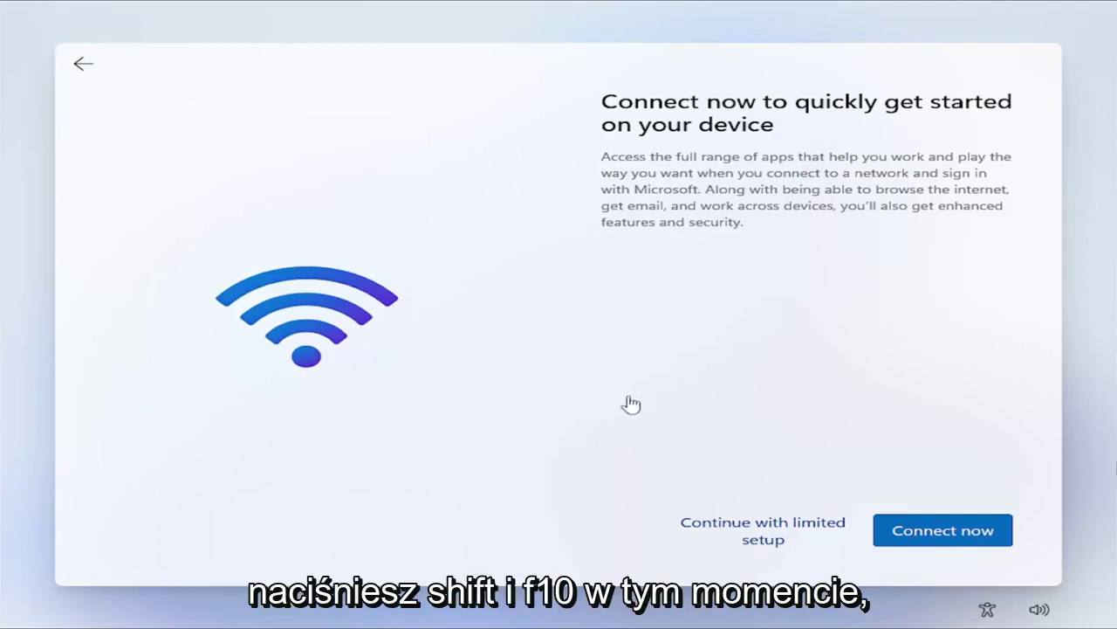
Launch Task Manager with taskmgr from an admin Command Prompt and expand it to full details
key(shift+F10)
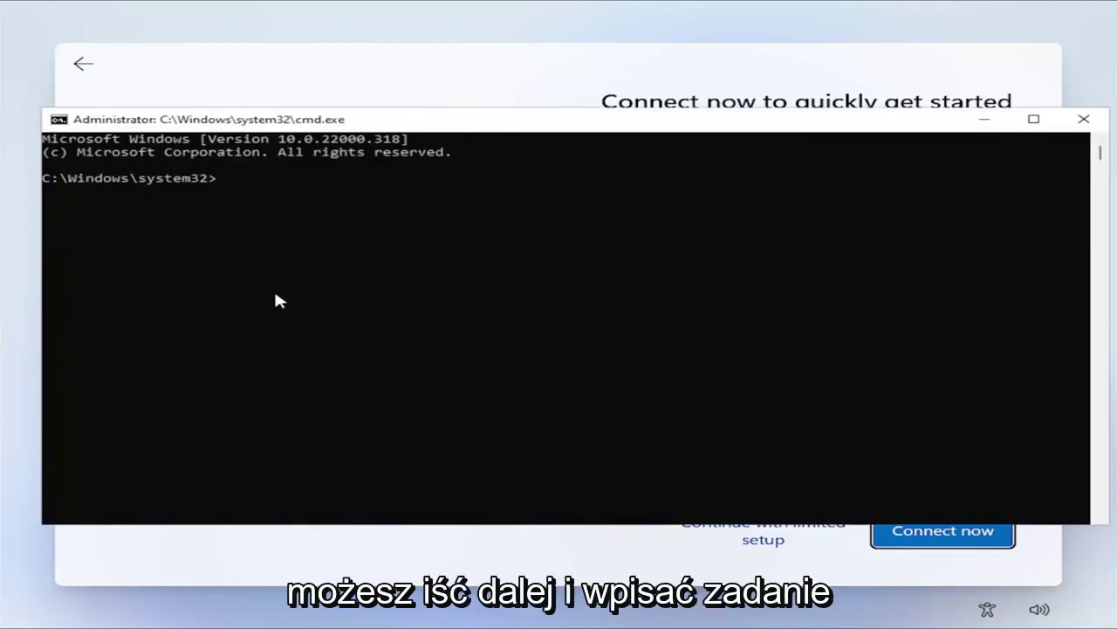
text(taskmgr)
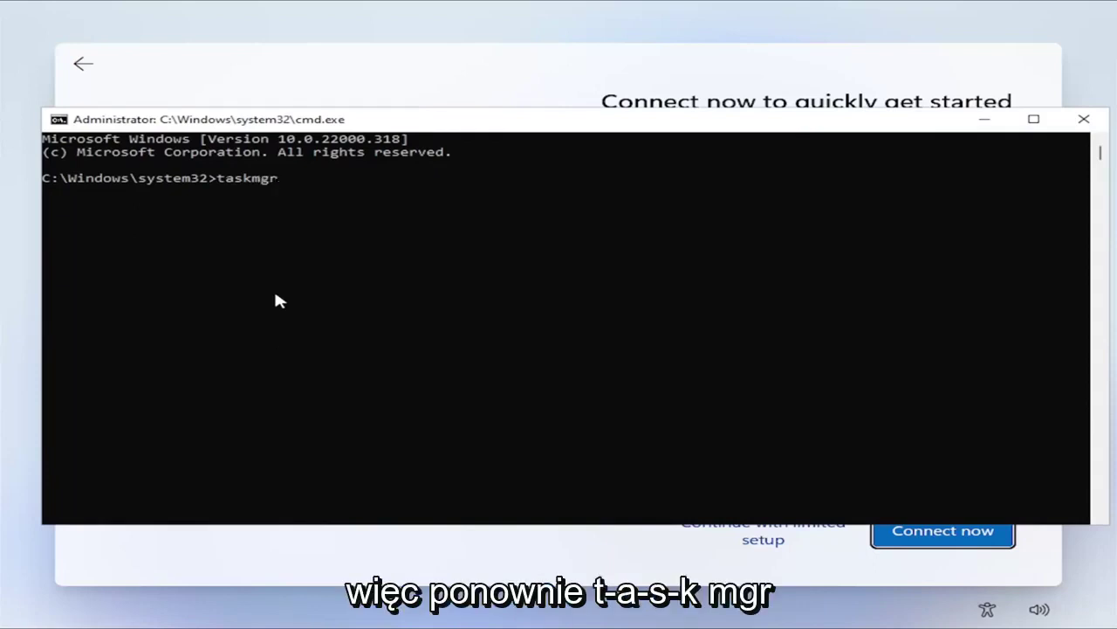
key(Return)
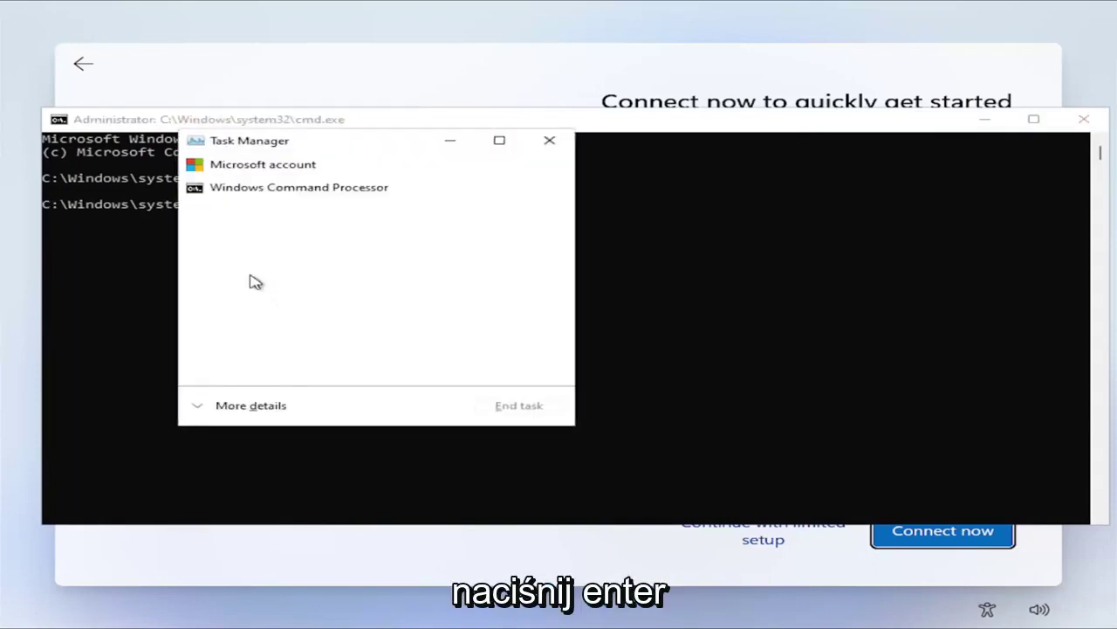
click(246, 407)
Search Task Manager's process list for Network Connection Flow and right-click a Host Process entry
drag(339, 140, 428, 100)
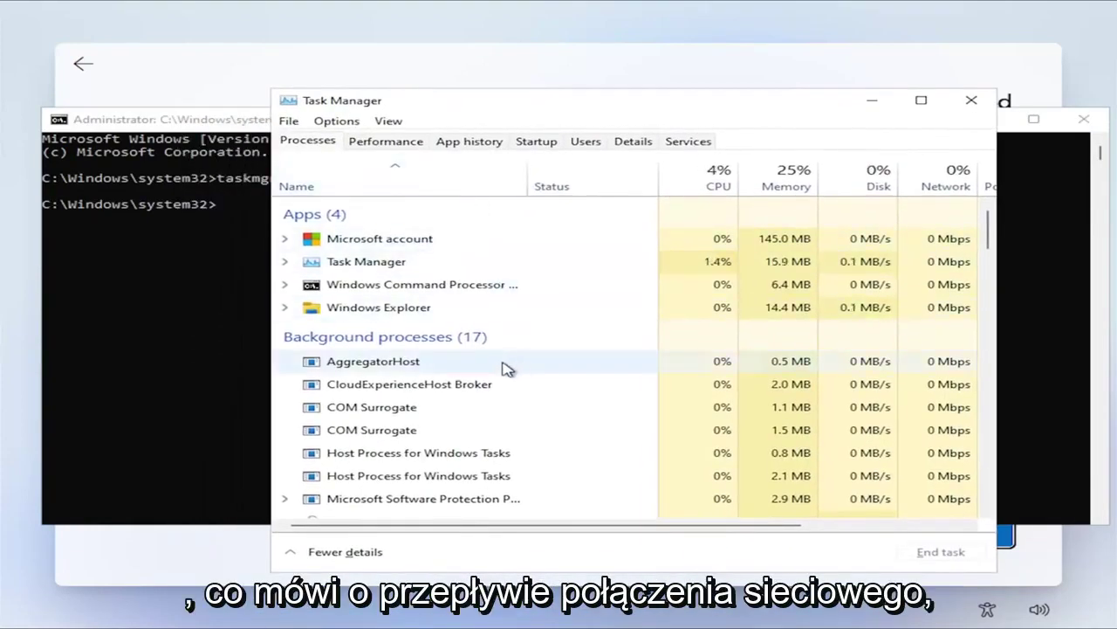
scroll(463, 388, down, 2)
scroll(441, 436, down, 1)
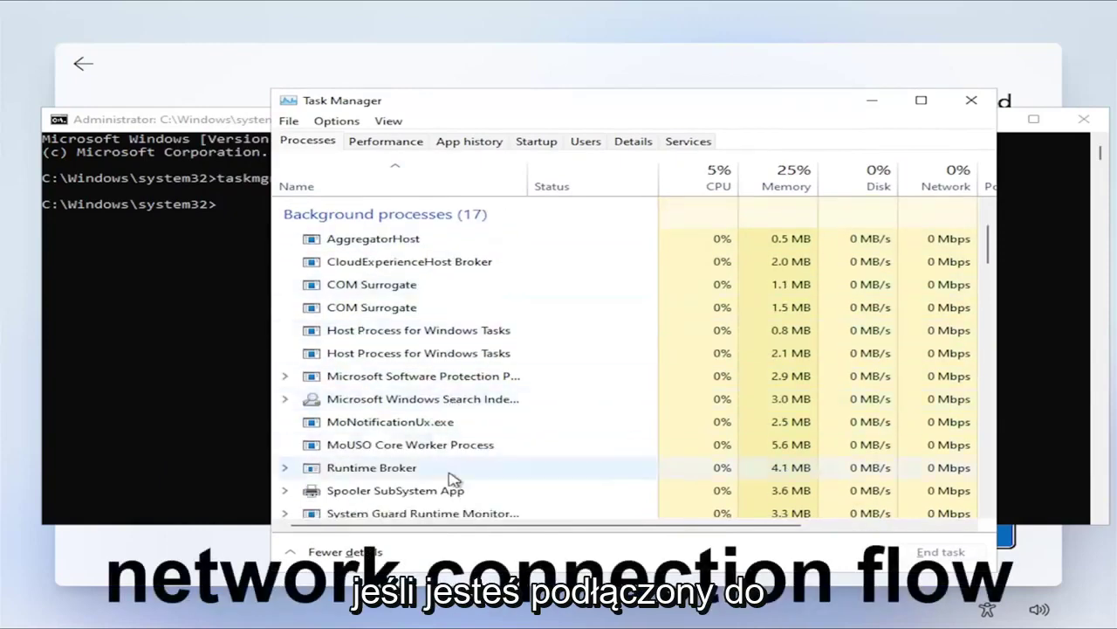
scroll(451, 478, down, 4)
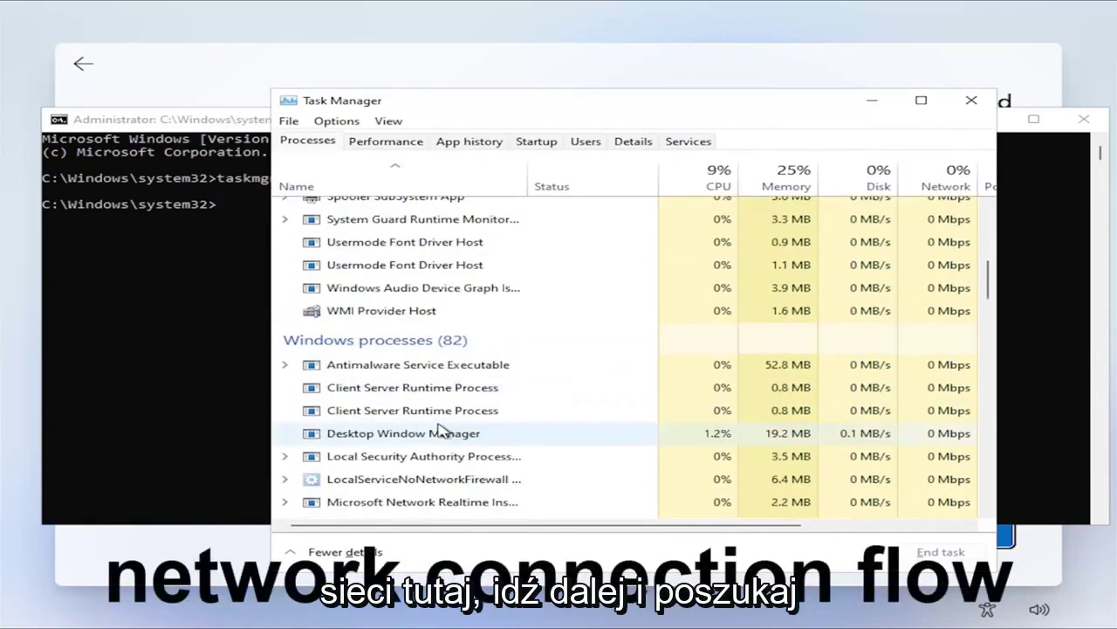
scroll(440, 430, down, 5)
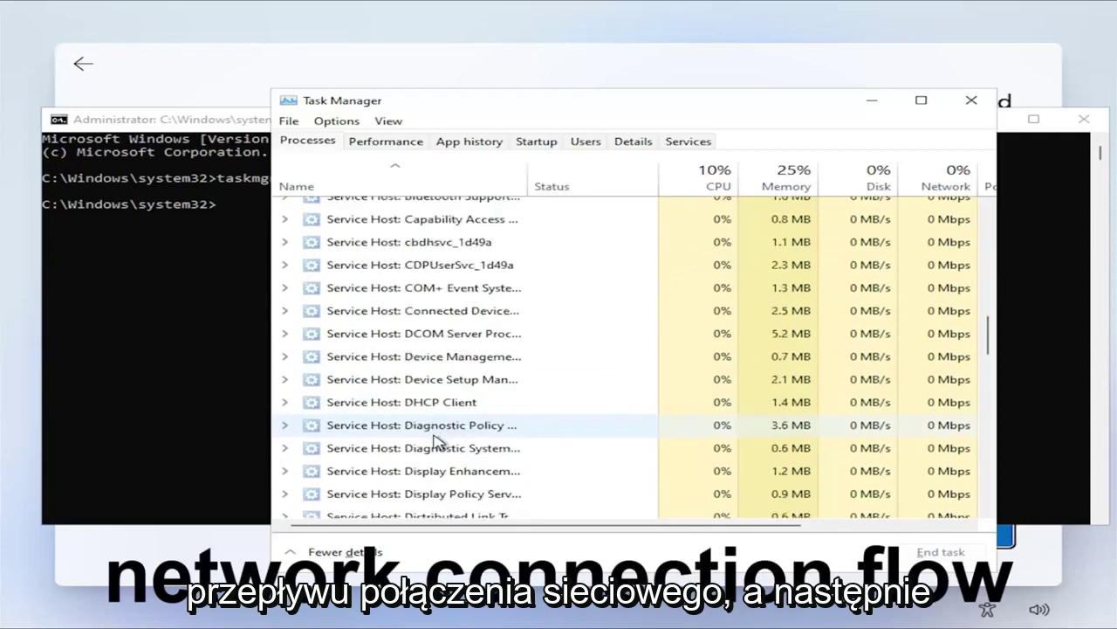
scroll(435, 440, down, 12)
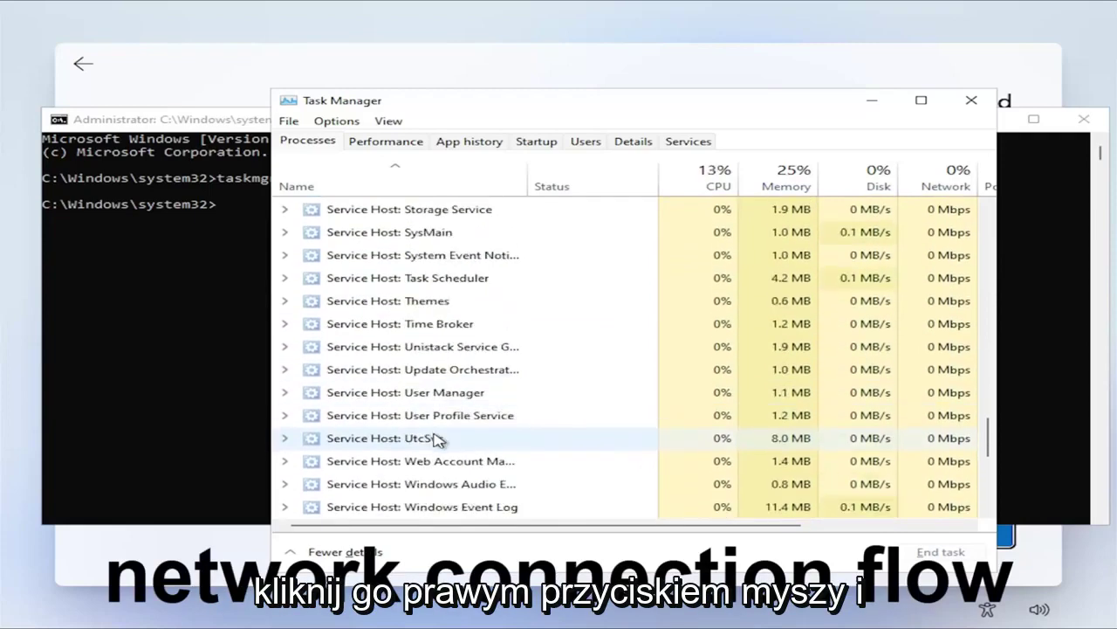
scroll(437, 439, down, 6)
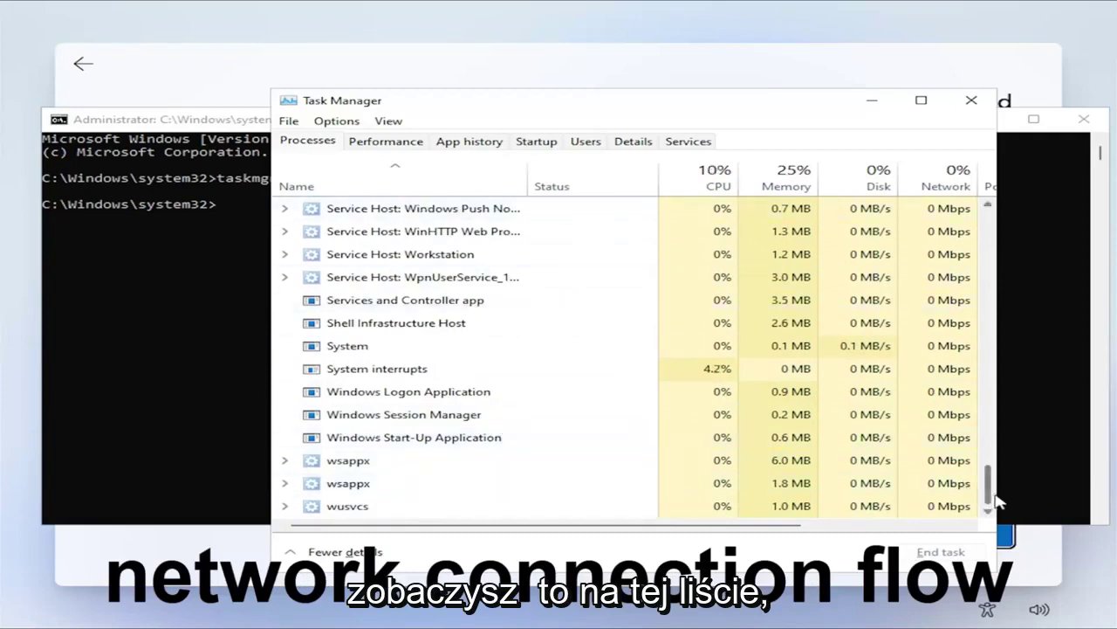
drag(996, 498, 934, 253)
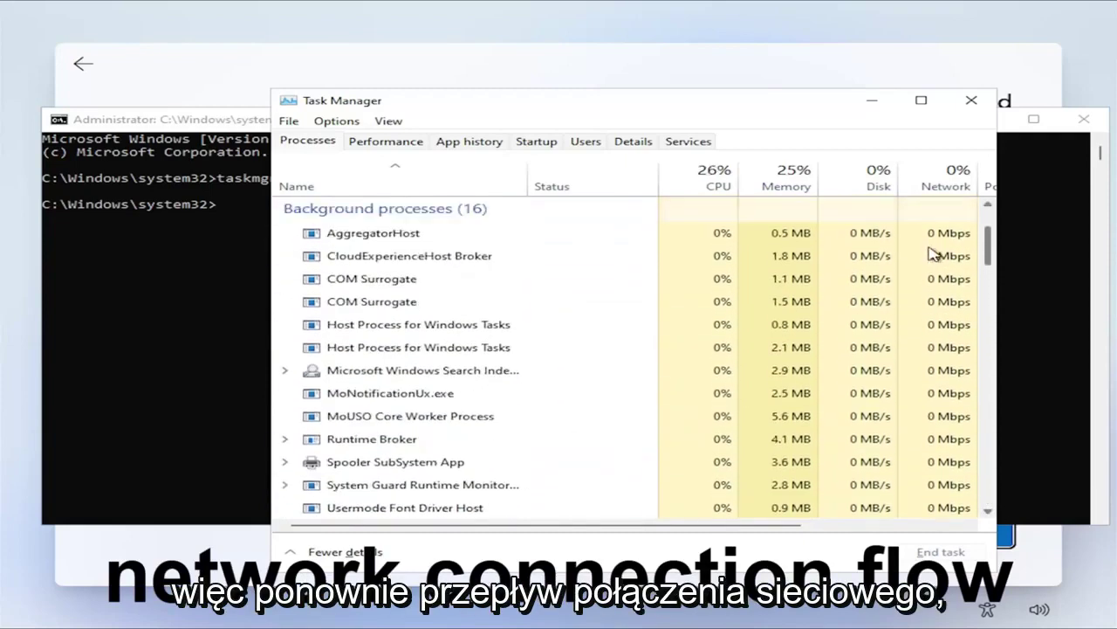
right_click(385, 348)
Close Task Manager and reposition the Command Prompt window over the setup page
click(972, 100)
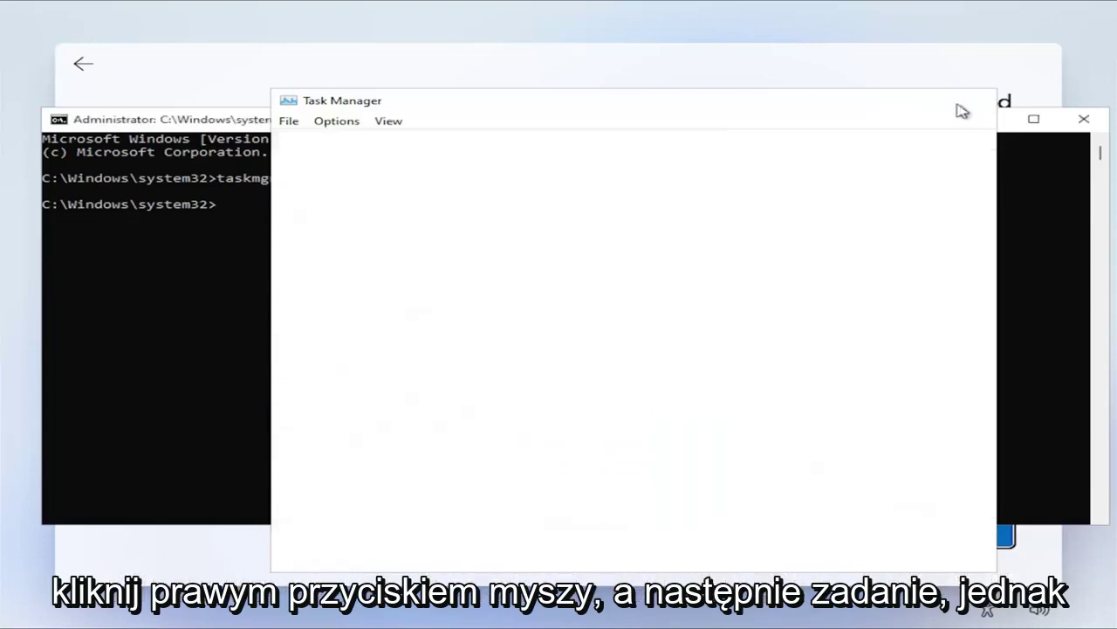
drag(851, 131, 854, 262)
drag(709, 258, 688, 125)
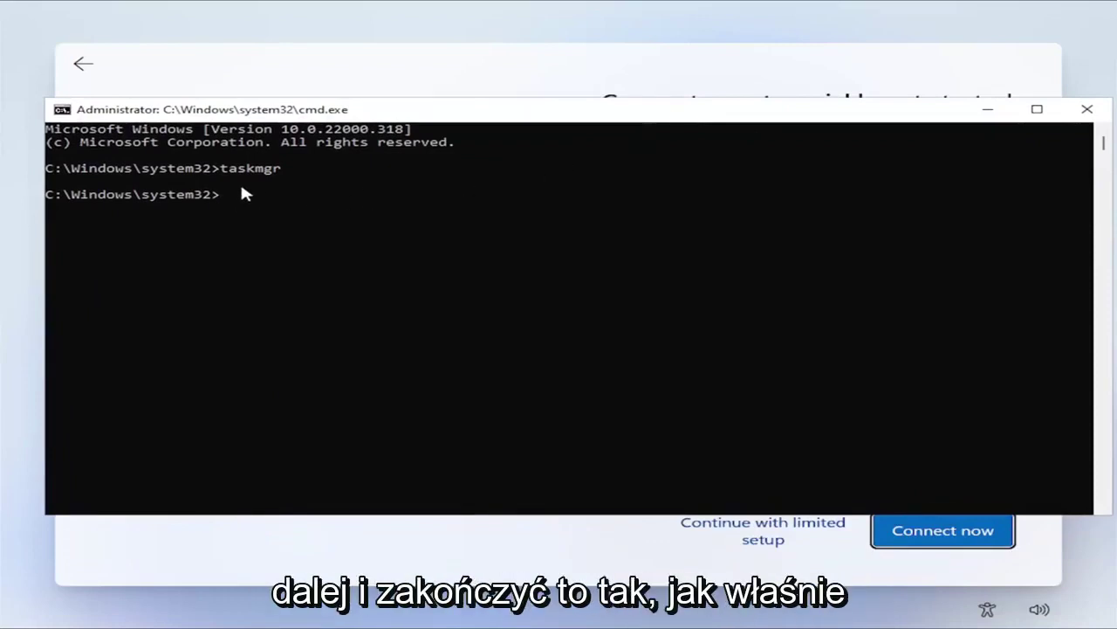
Close Command Prompt, continue with limited setup, enter a local account name, and leave the password blank
click(1084, 113)
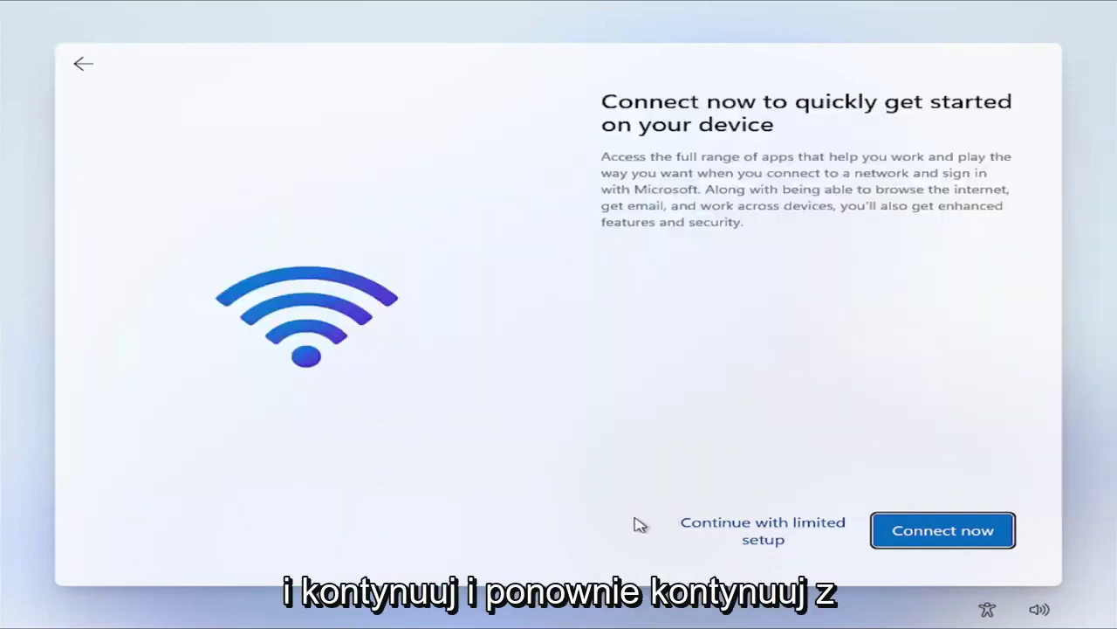
click(740, 531)
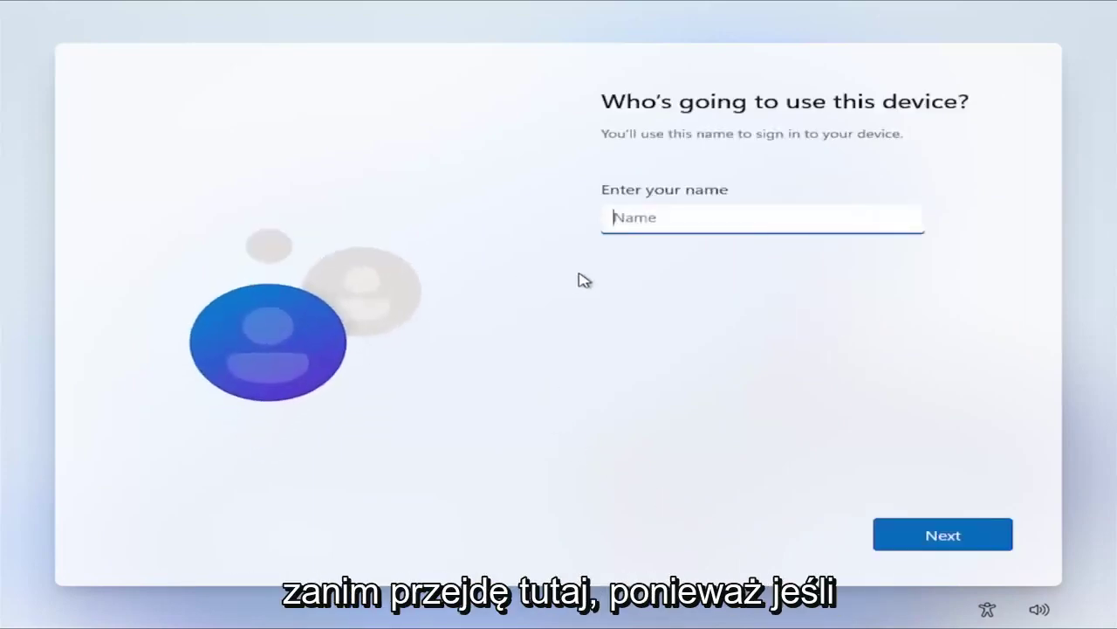
text(M)
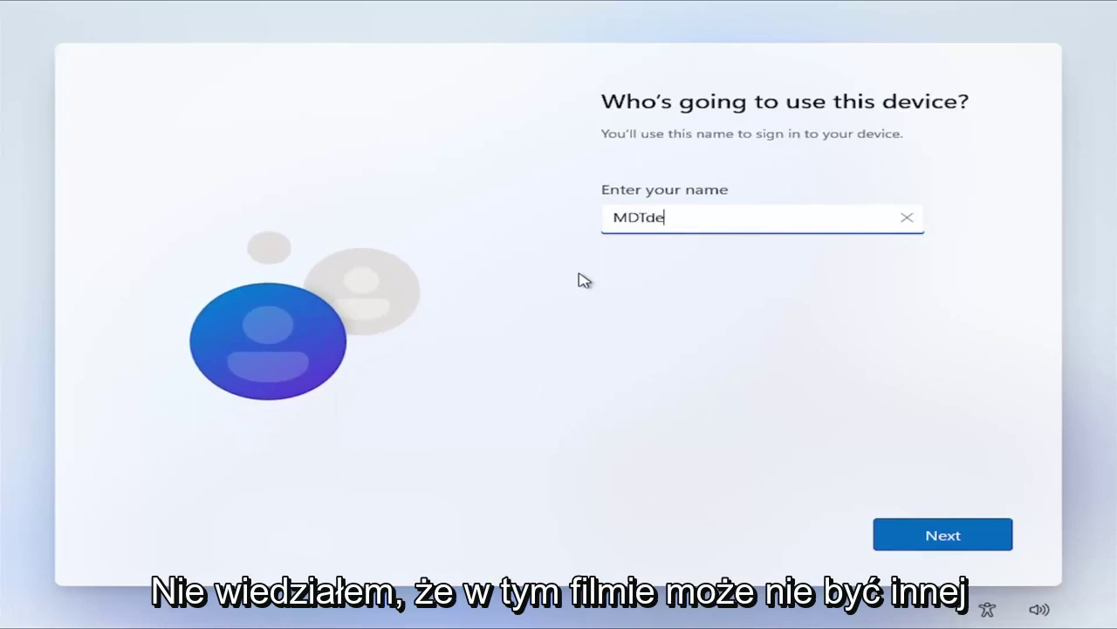
text(DTde)
key(BackSpace)
key(BackSpace)
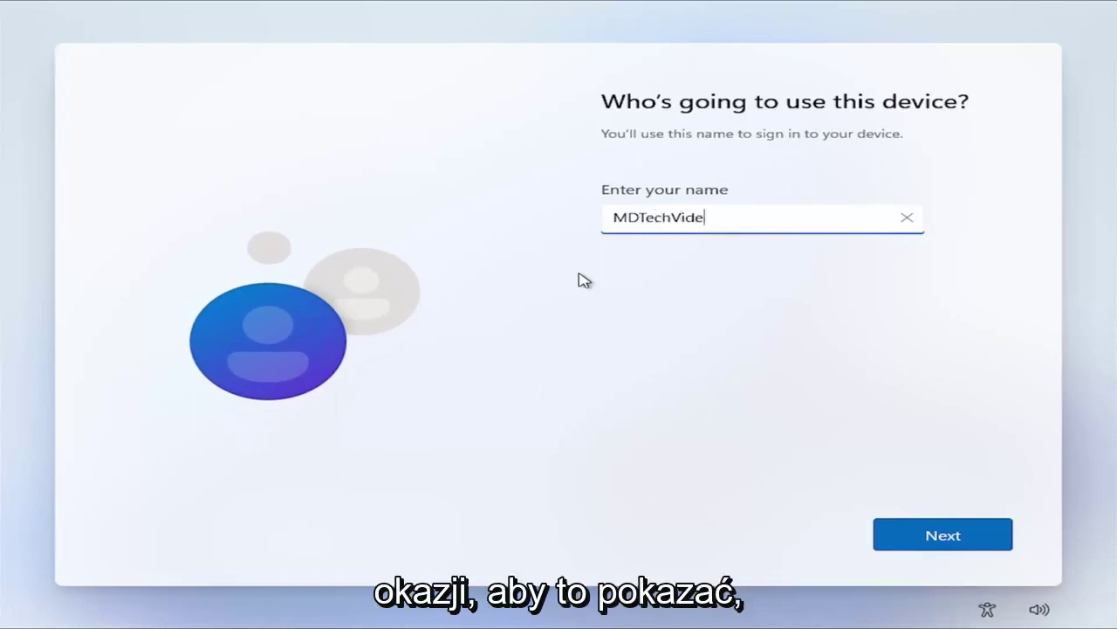
click(978, 536)
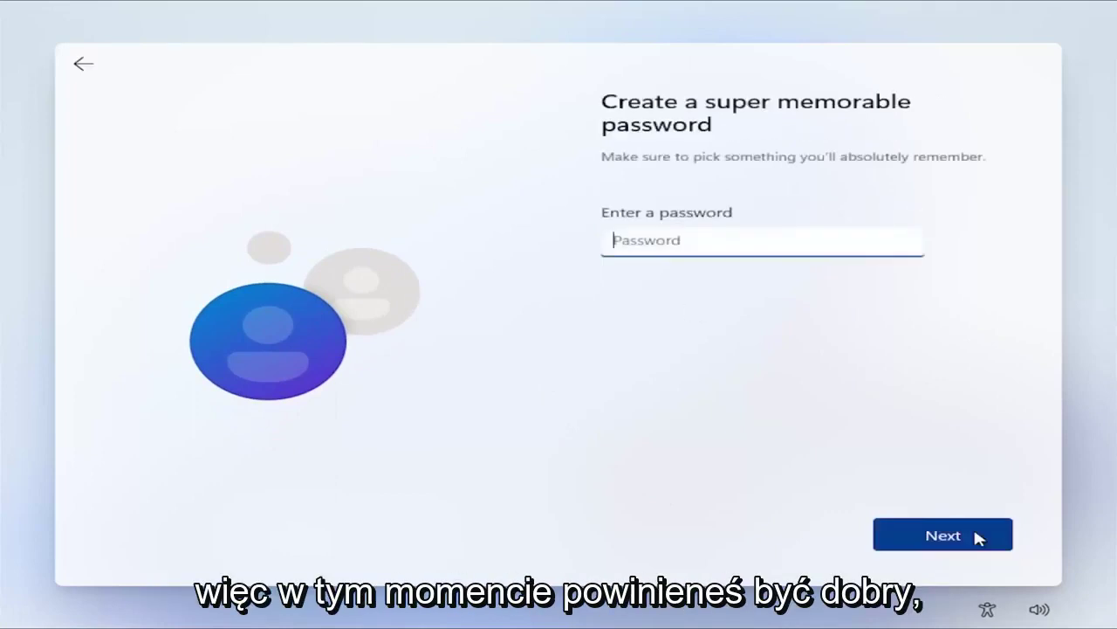
click(978, 536)
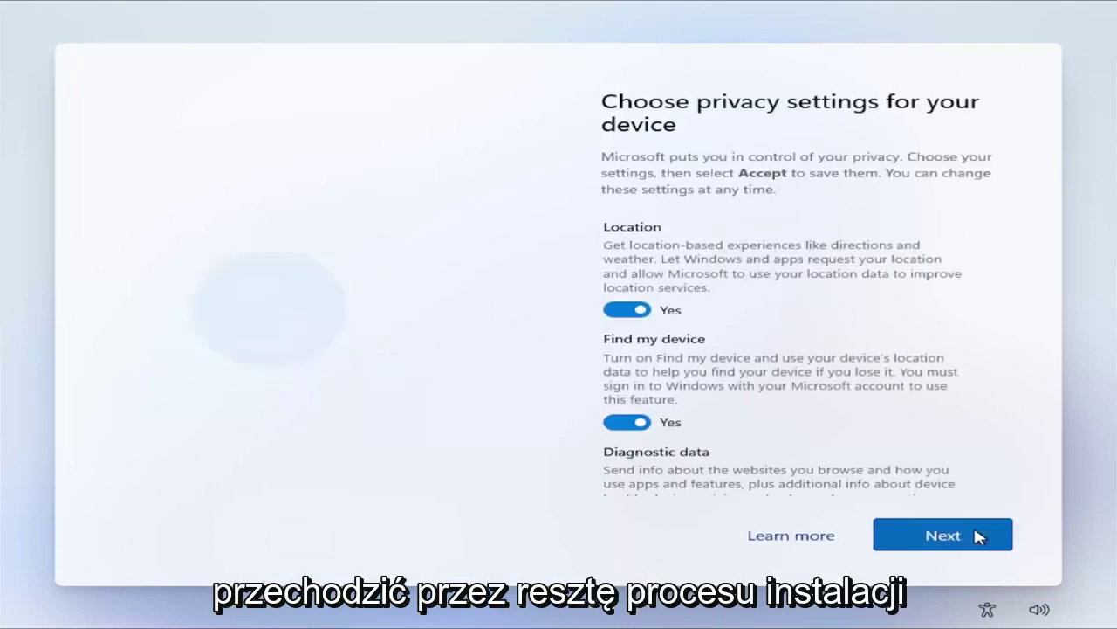
Set Location, Find my device, Inking & typing, Tailored experiences, Advertising ID to No; Diagnostic data Required only
click(622, 309)
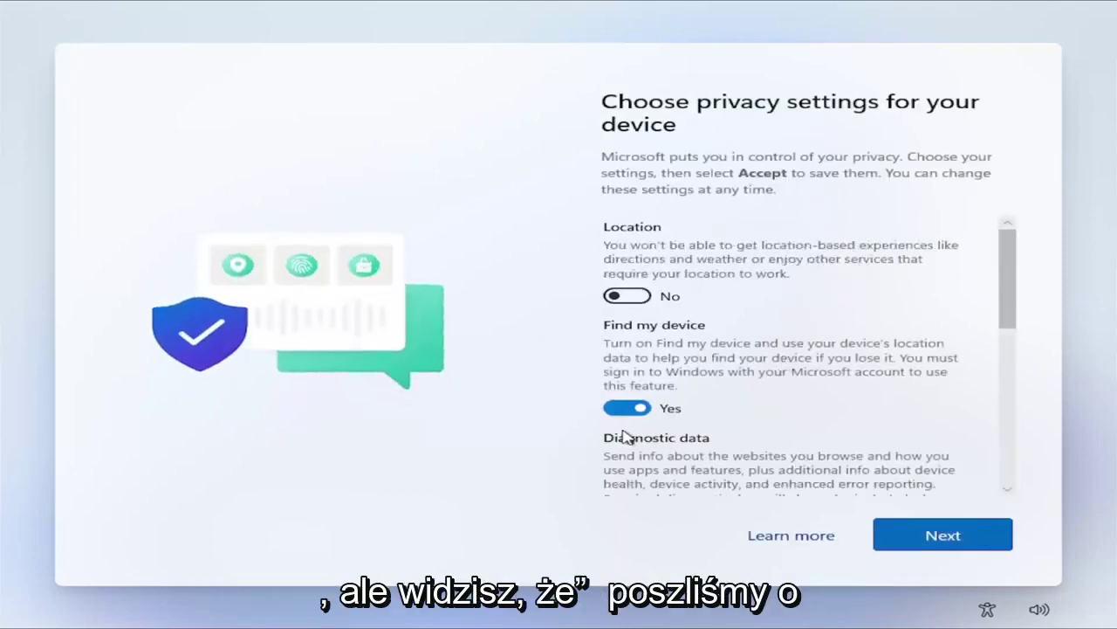
click(623, 405)
scroll(625, 423, down, 3)
click(625, 382)
click(625, 476)
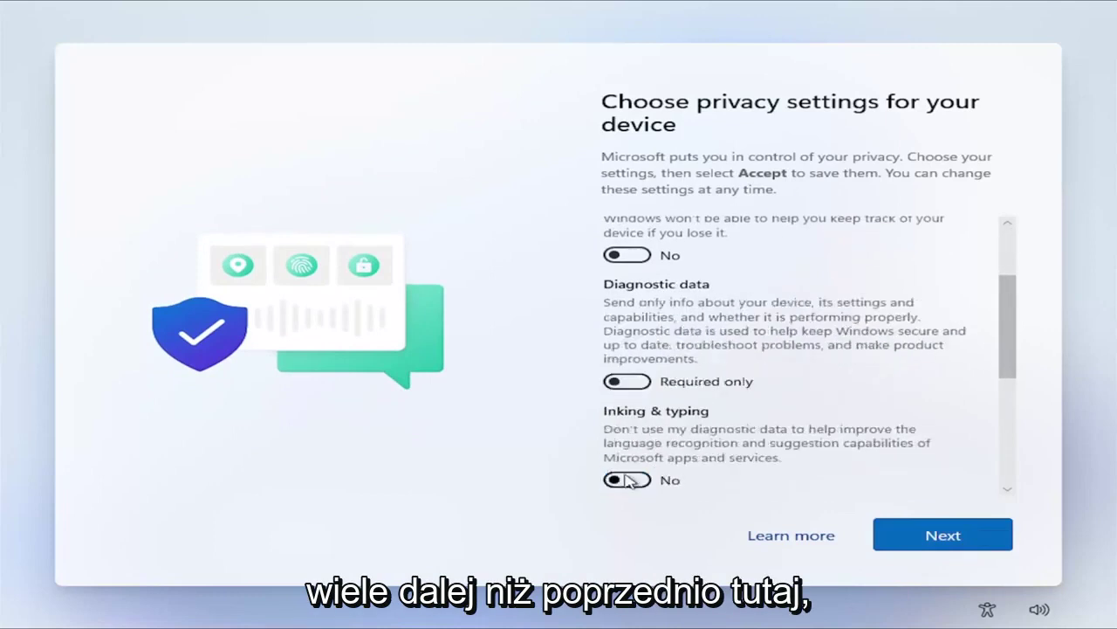
scroll(661, 446, down, 3)
click(627, 425)
scroll(646, 419, down, 2)
click(627, 407)
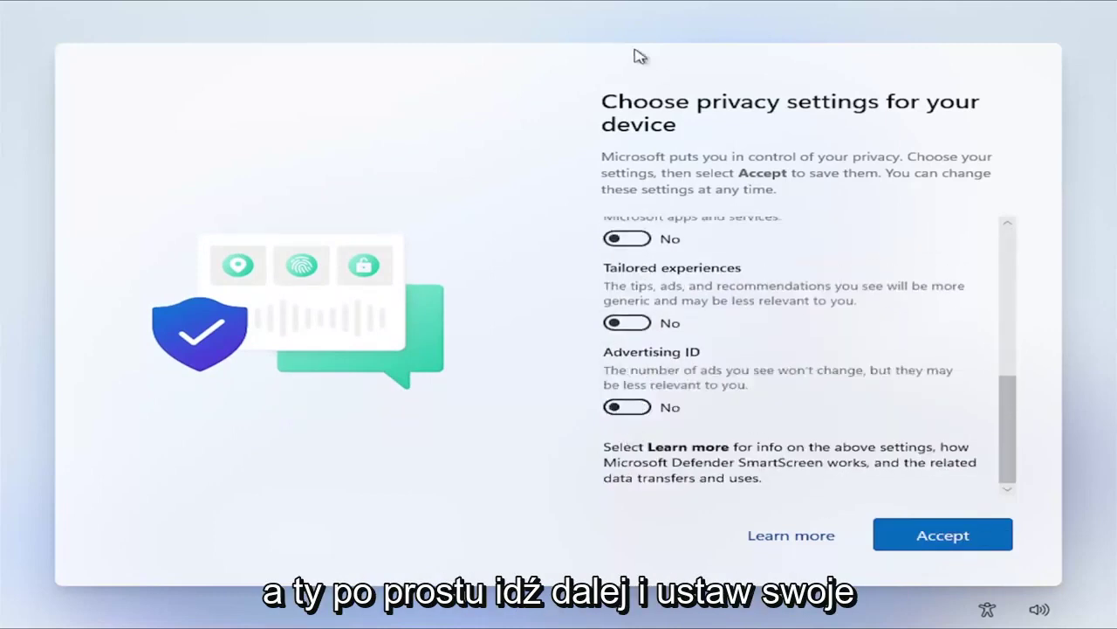